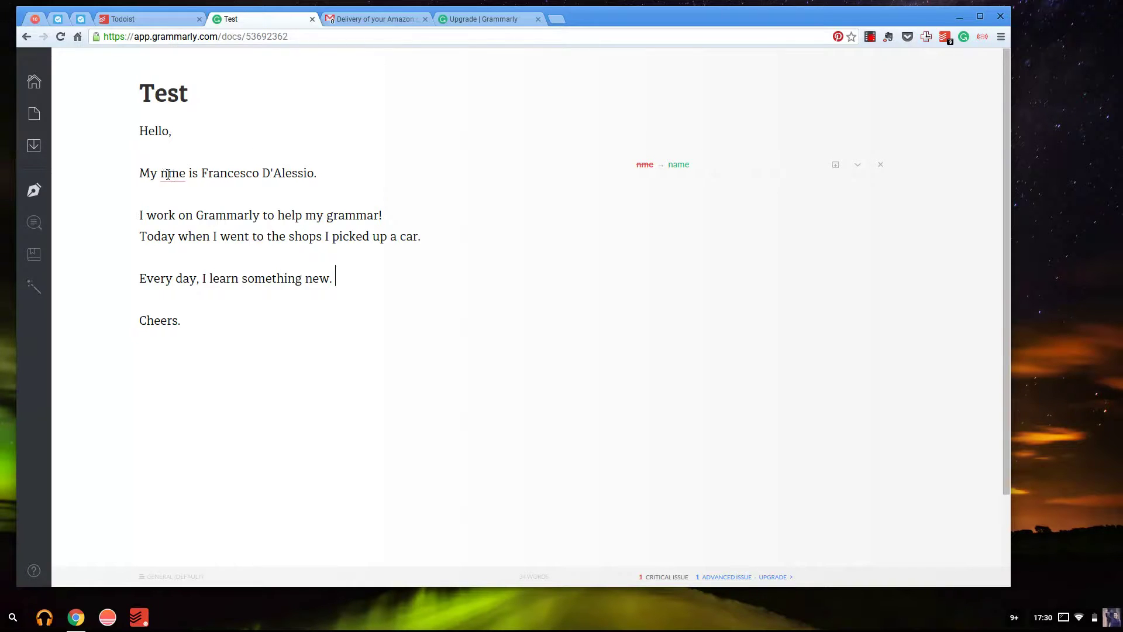
- Accept Grammarly's correction of the misspelled 'nme' to 'name' in the Test letter
click(189, 175)
click(177, 176)
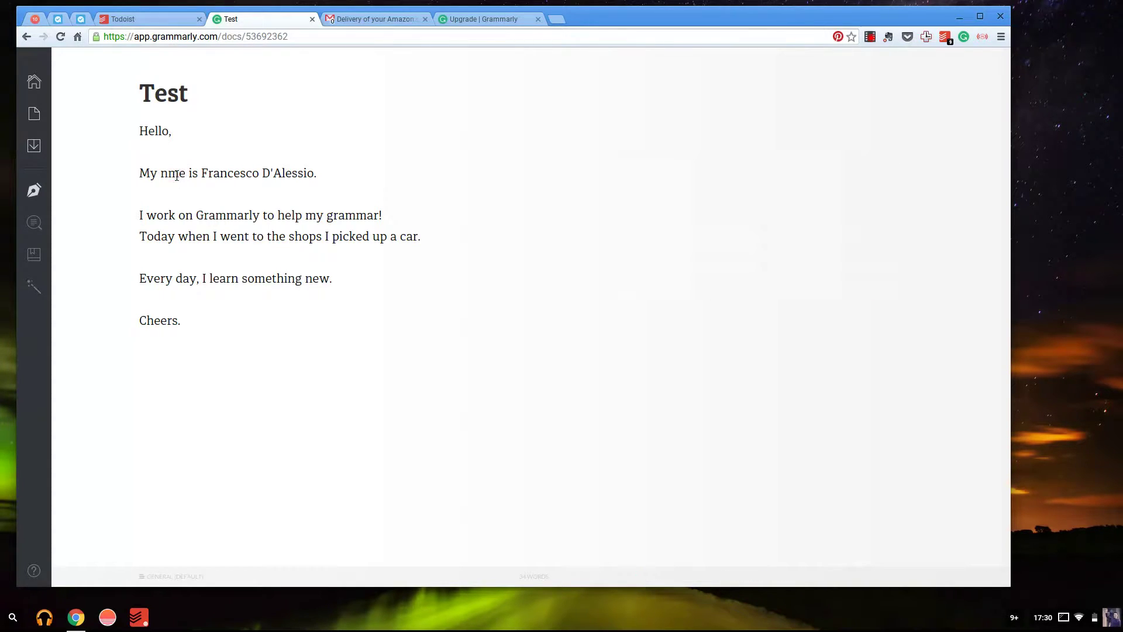
click(177, 175)
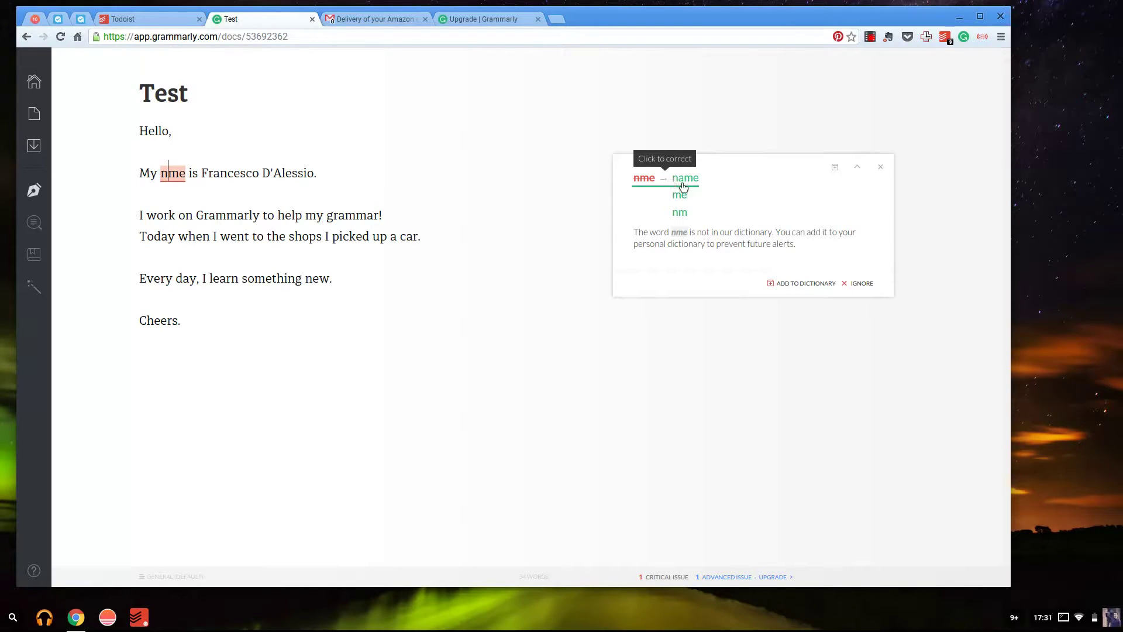
click(686, 178)
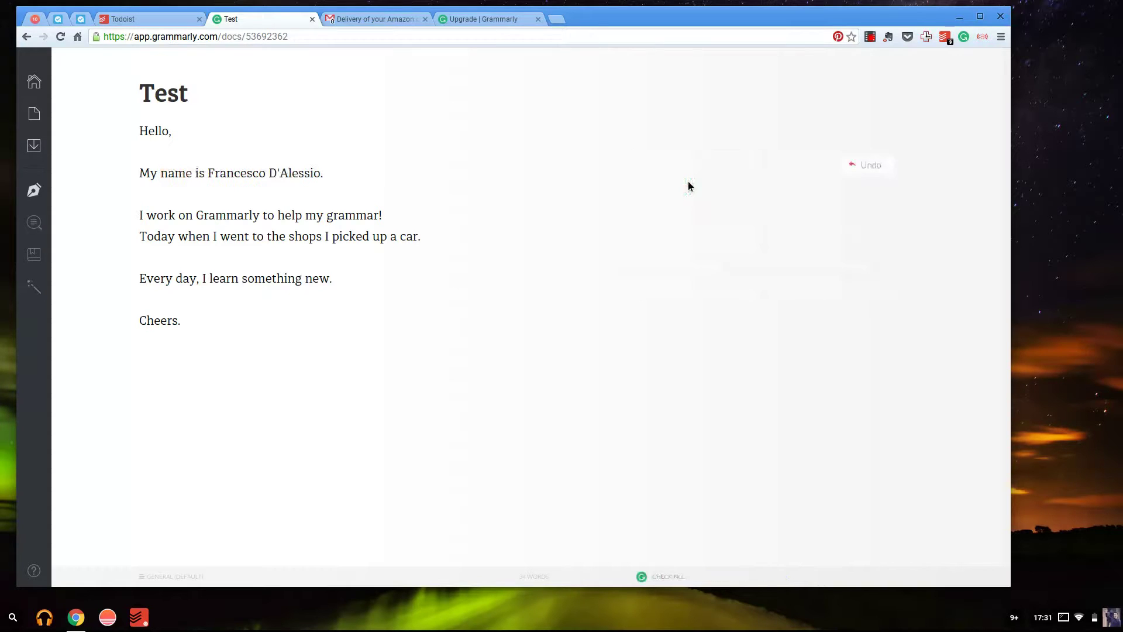
- Delete the comma after 'Every day' in the Test letter
key(BackSpace)
click(243, 319)
click(338, 188)
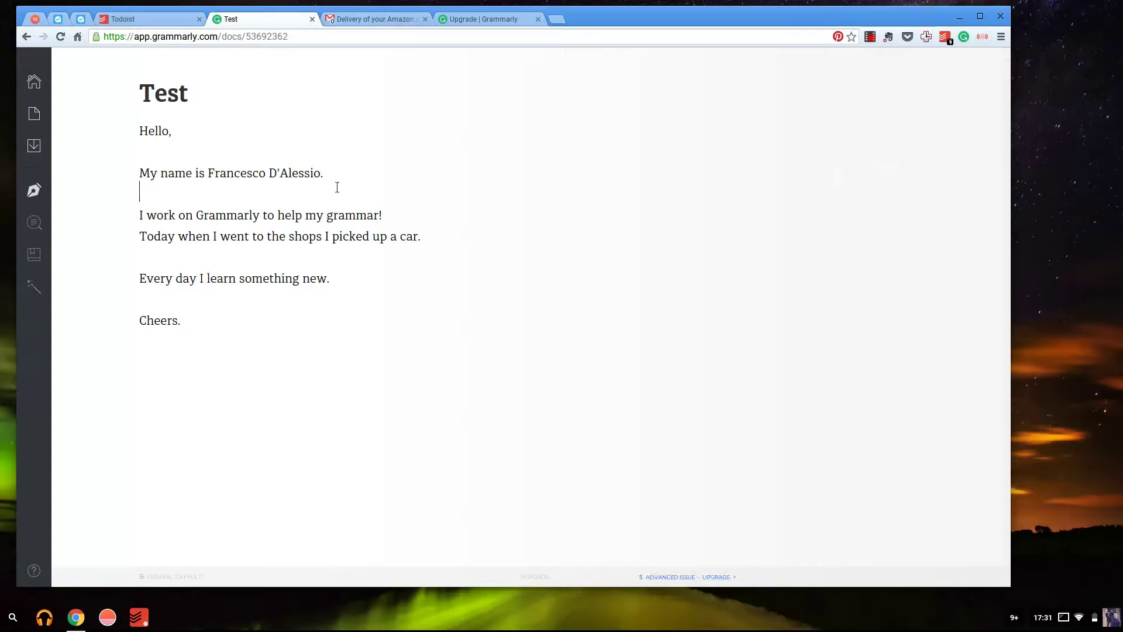
- Merge 'Every day' into 'Everyday', then accept Grammarly's fix back to 'Every day'
click(176, 279)
key(BackSpace)
click(220, 327)
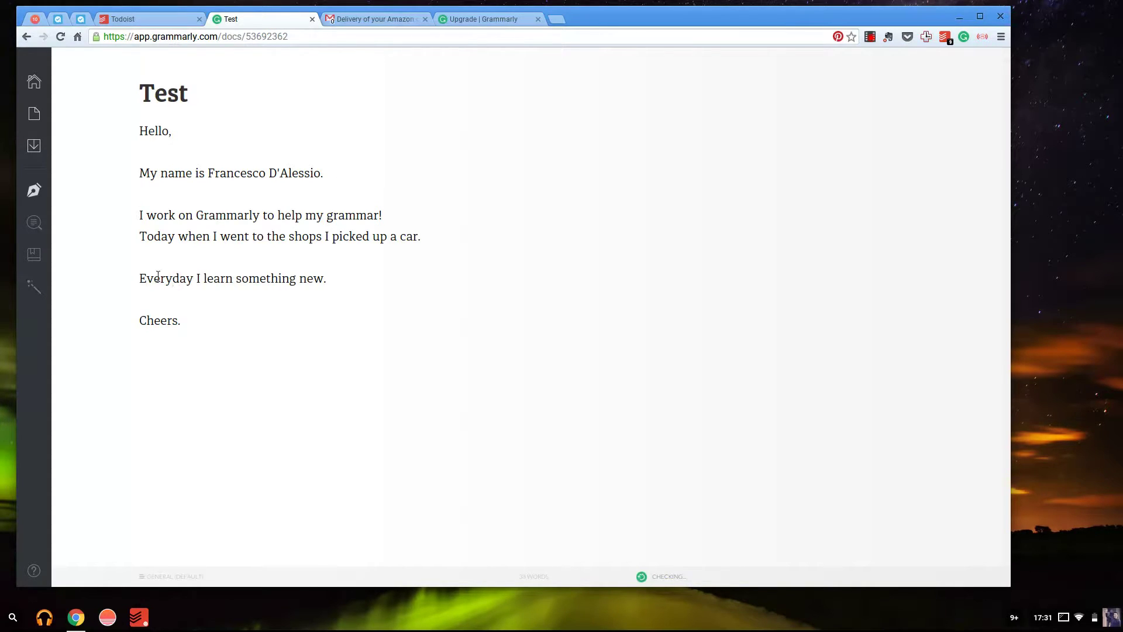
click(234, 193)
click(185, 318)
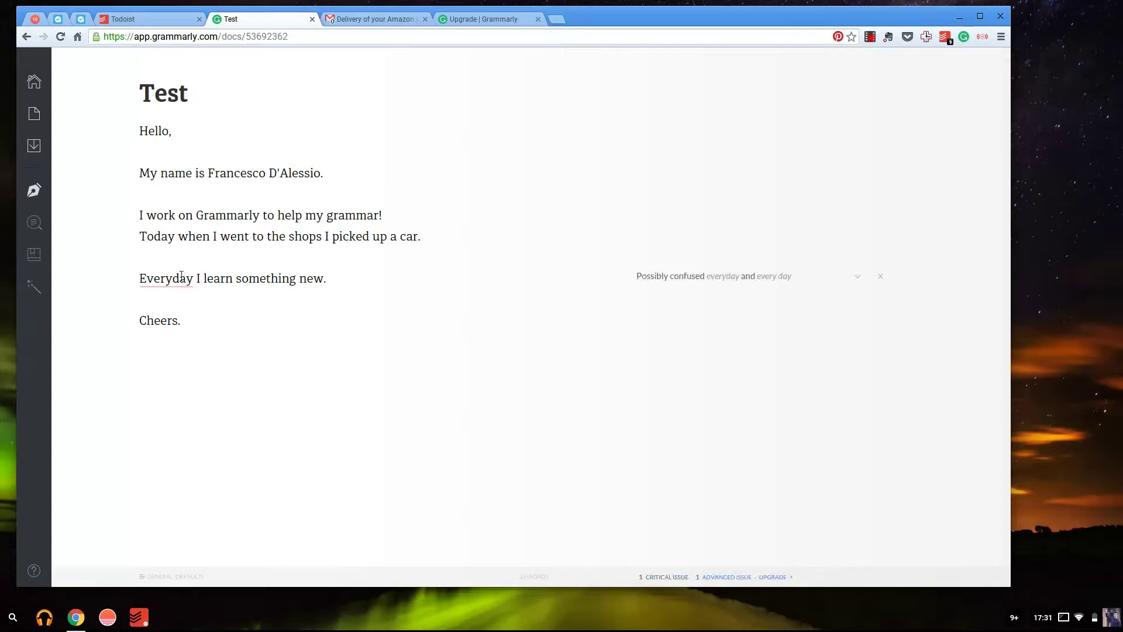
click(716, 277)
click(680, 315)
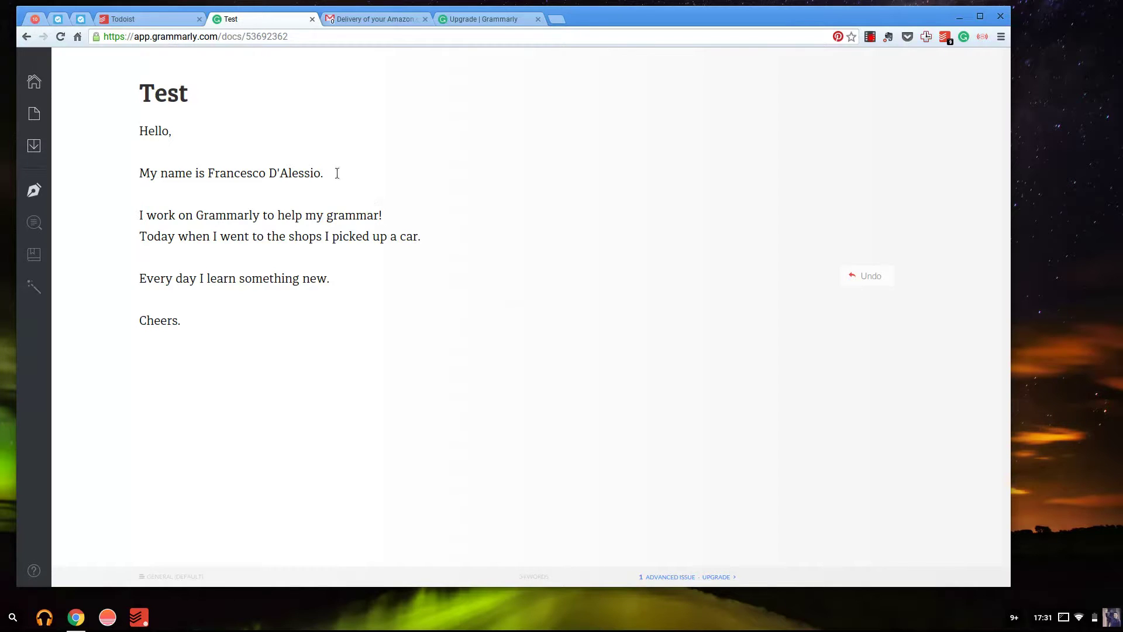
key(ctrl+z)
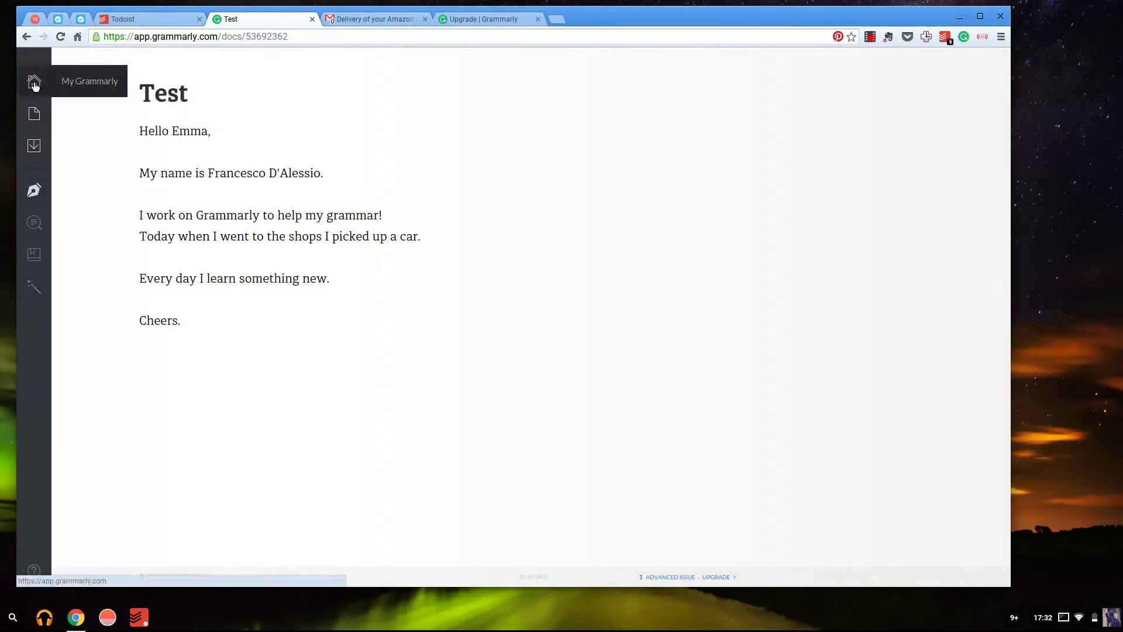
mouse_move(34, 151)
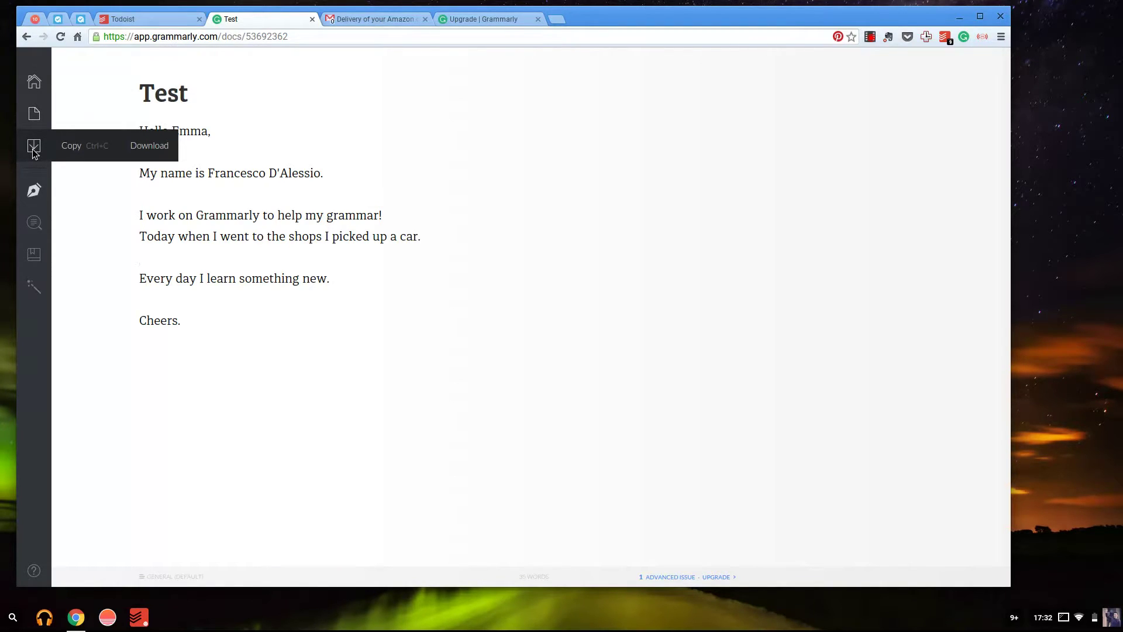
mouse_move(33, 193)
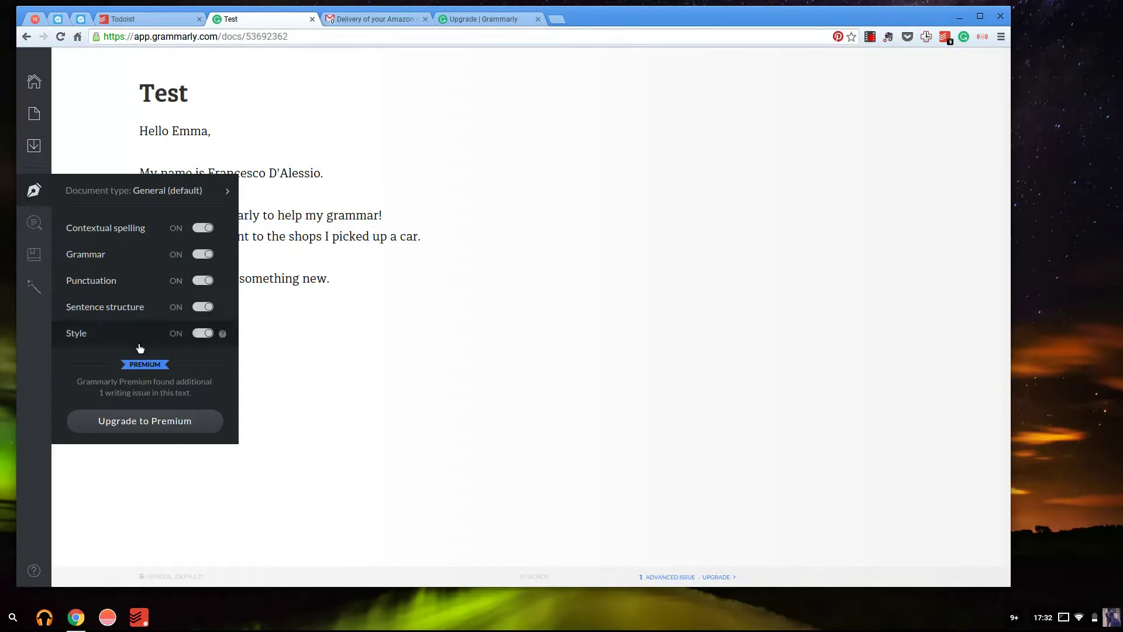
mouse_move(41, 242)
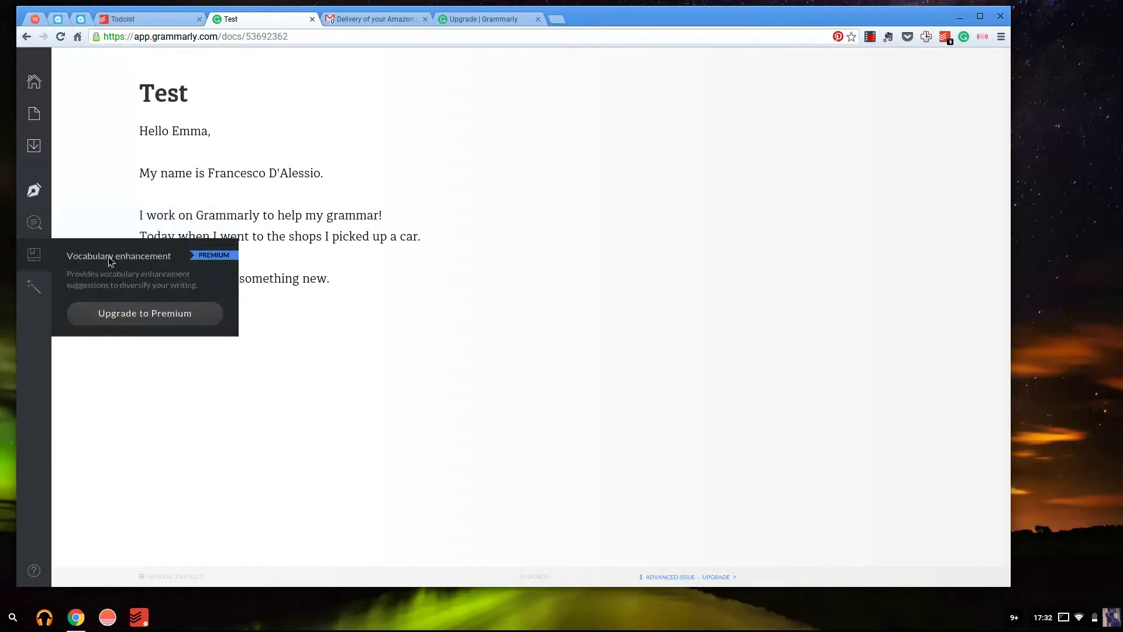
mouse_move(41, 289)
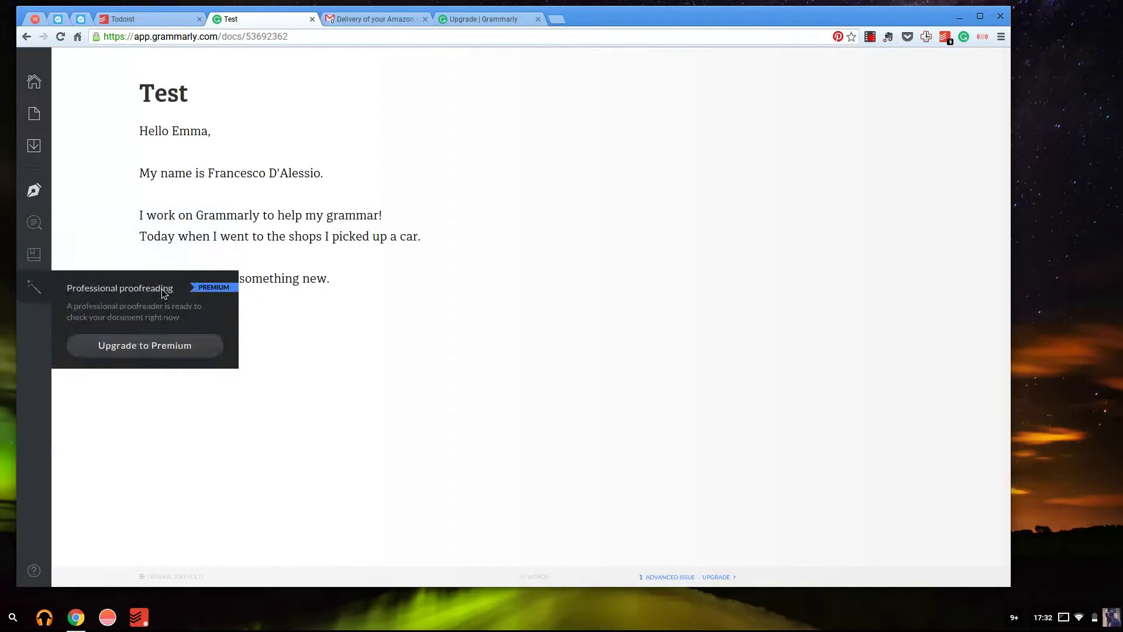
- Look up synonyms for 'Grammarly', 'grammar', 'shops' and finally 'picked' in the Test letter
double_click(238, 213)
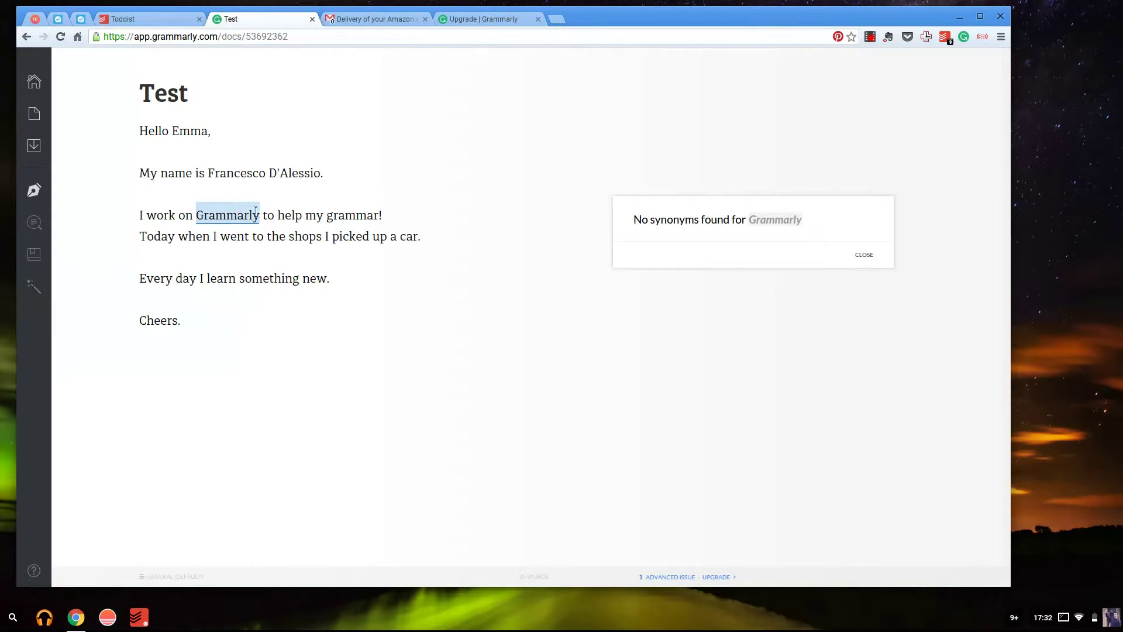
double_click(346, 216)
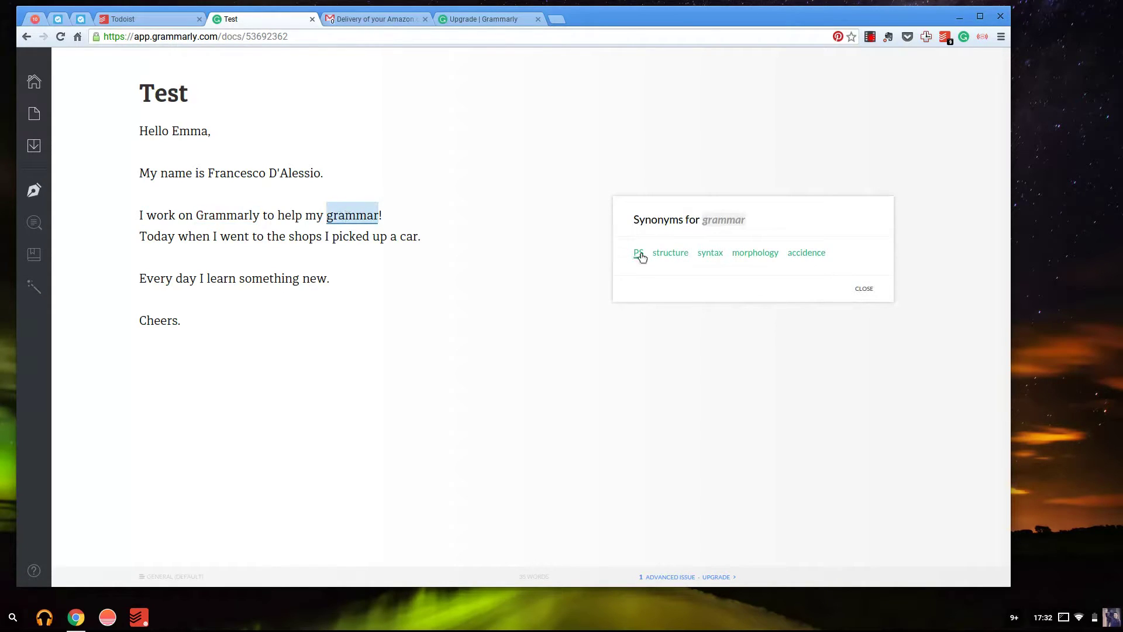
double_click(310, 237)
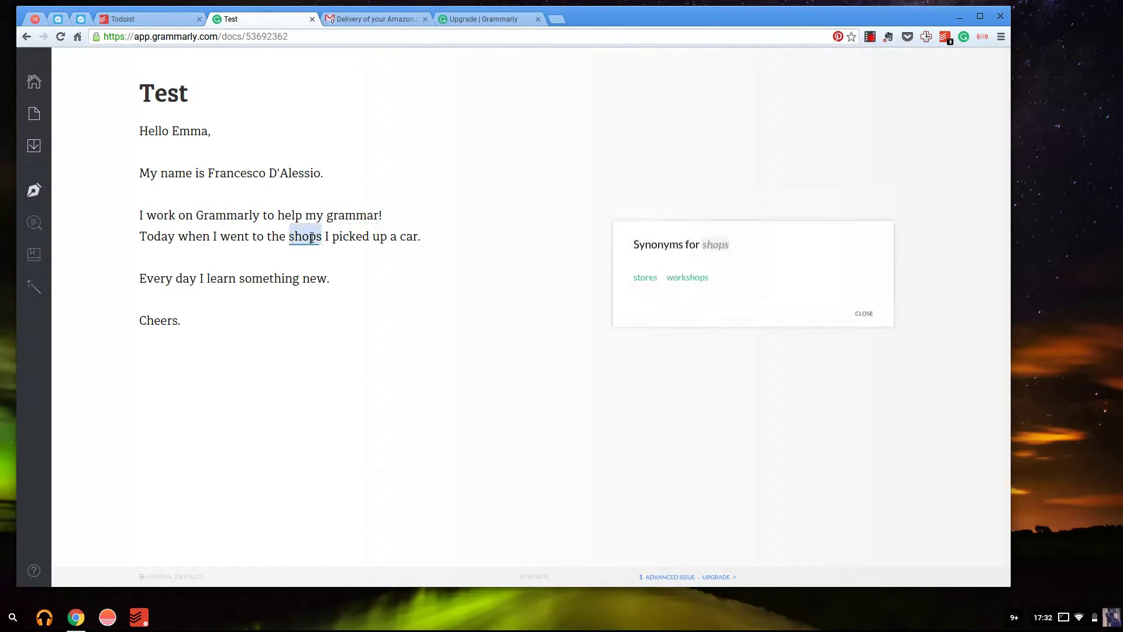
double_click(350, 237)
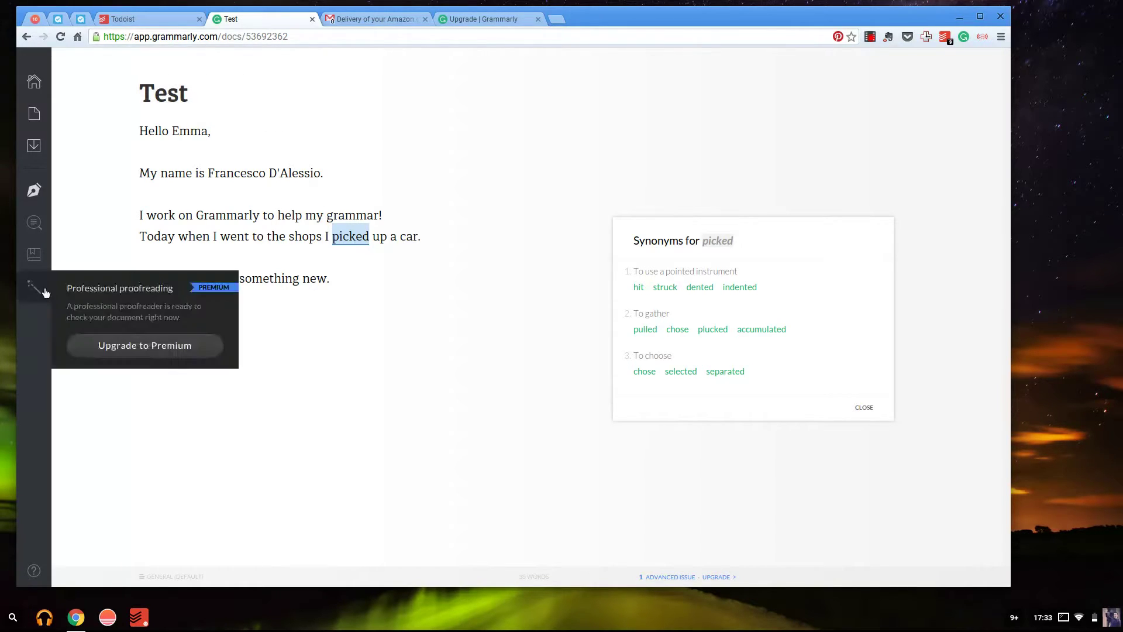
mouse_move(43, 194)
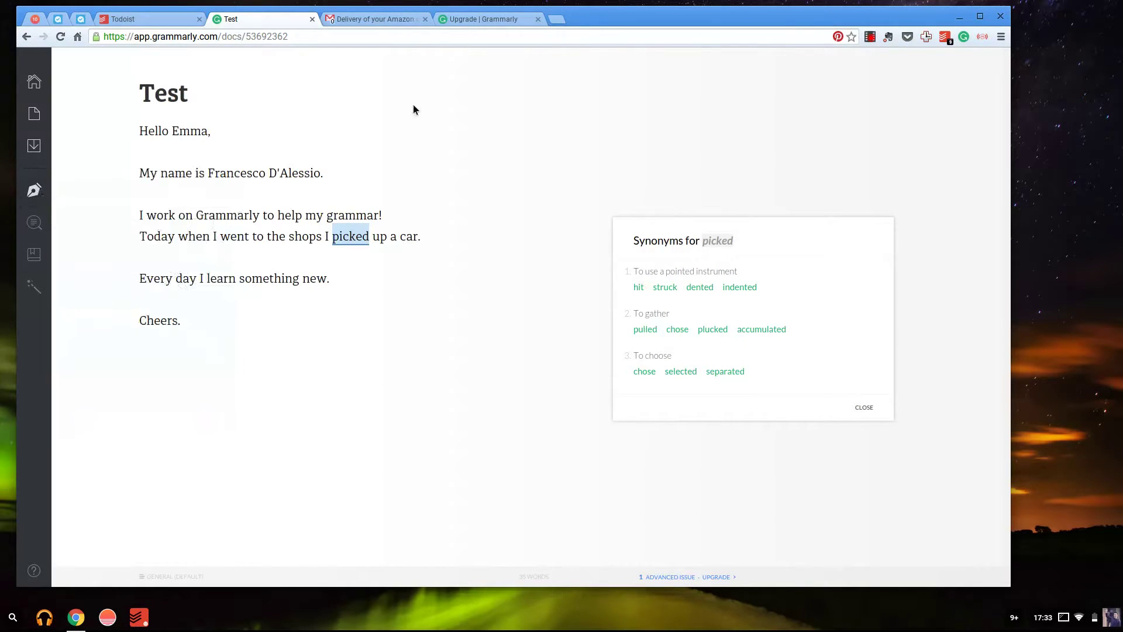
- Switch to the Gmail draft and view Grammarly's cards for the misspellings 'htello' and 'Cheersm'
click(380, 18)
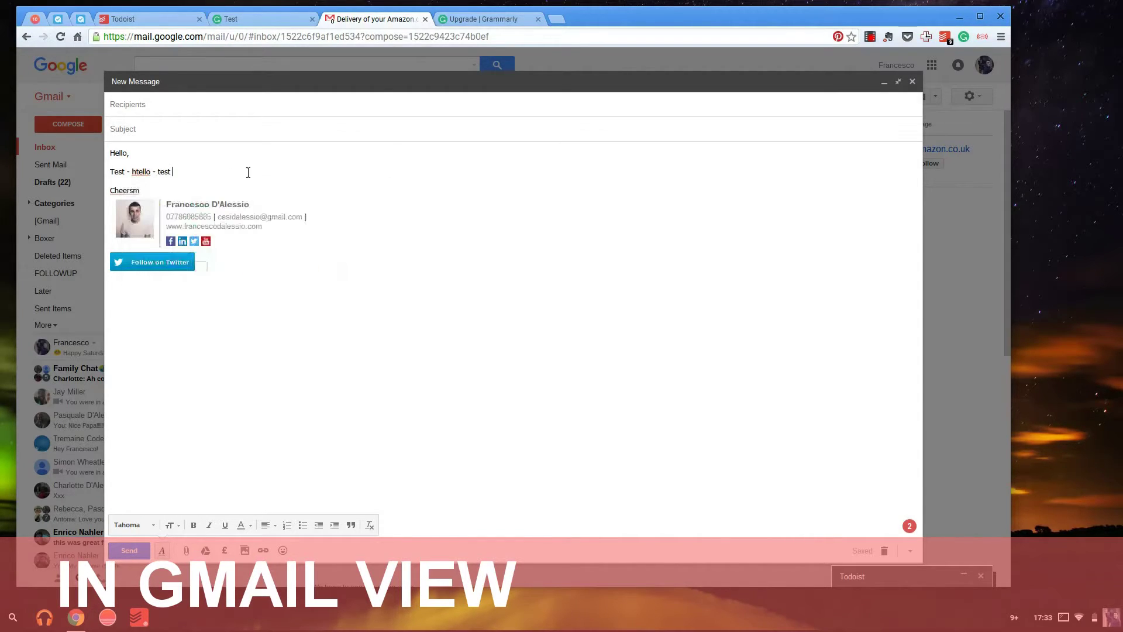
mouse_move(141, 171)
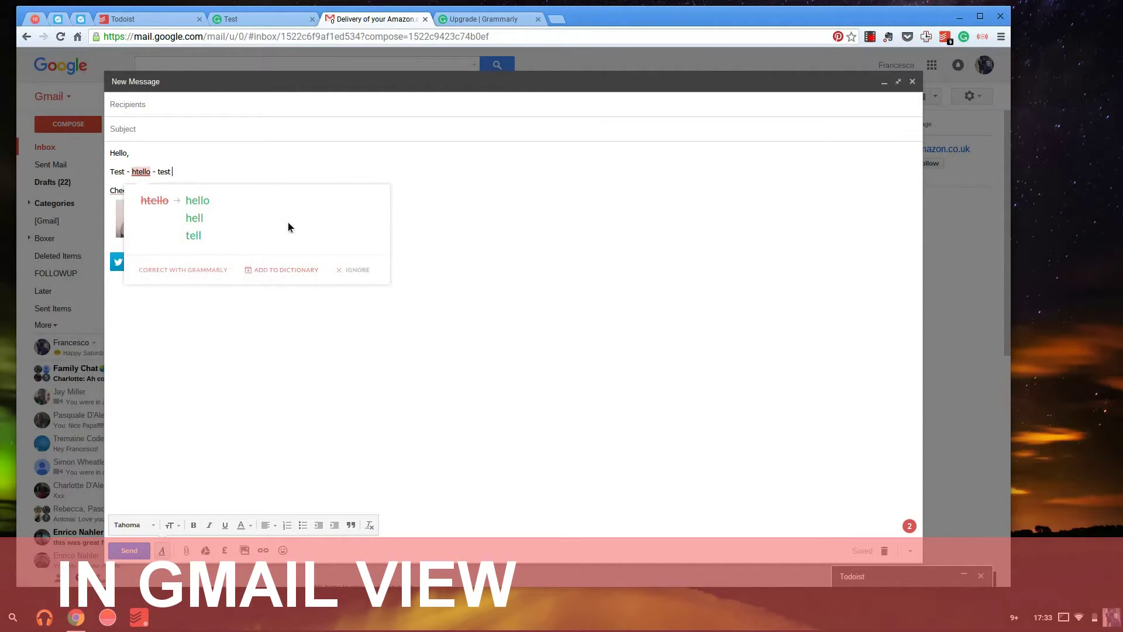
mouse_move(117, 189)
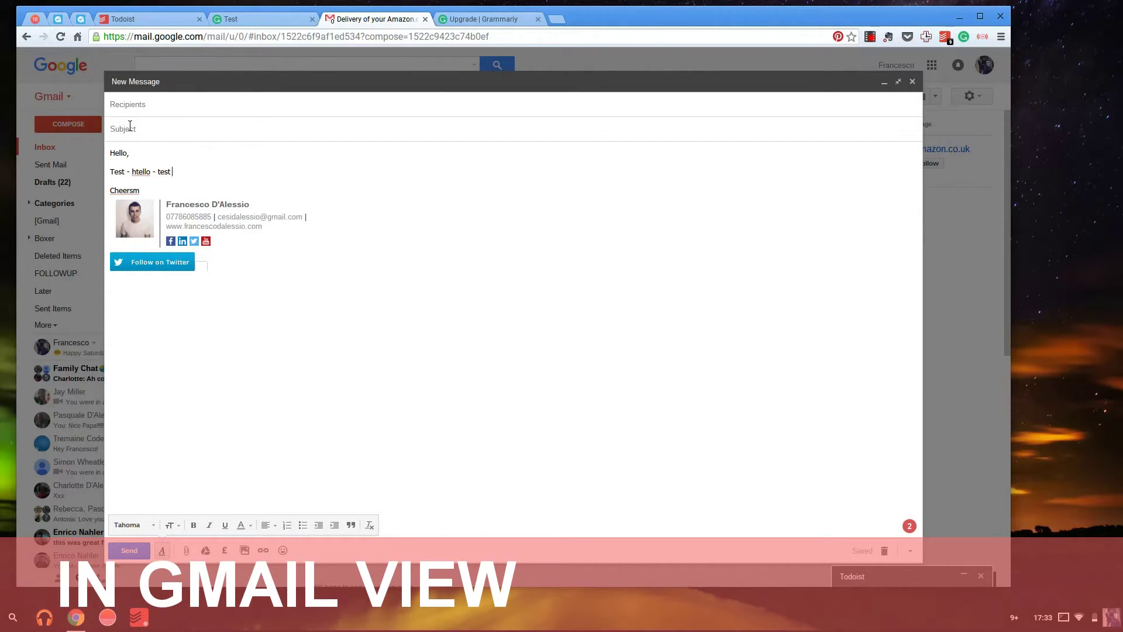
- Open the Weekly Progress Report email and scroll through its activity, mastery, vocabulary and top mistakes
click(911, 81)
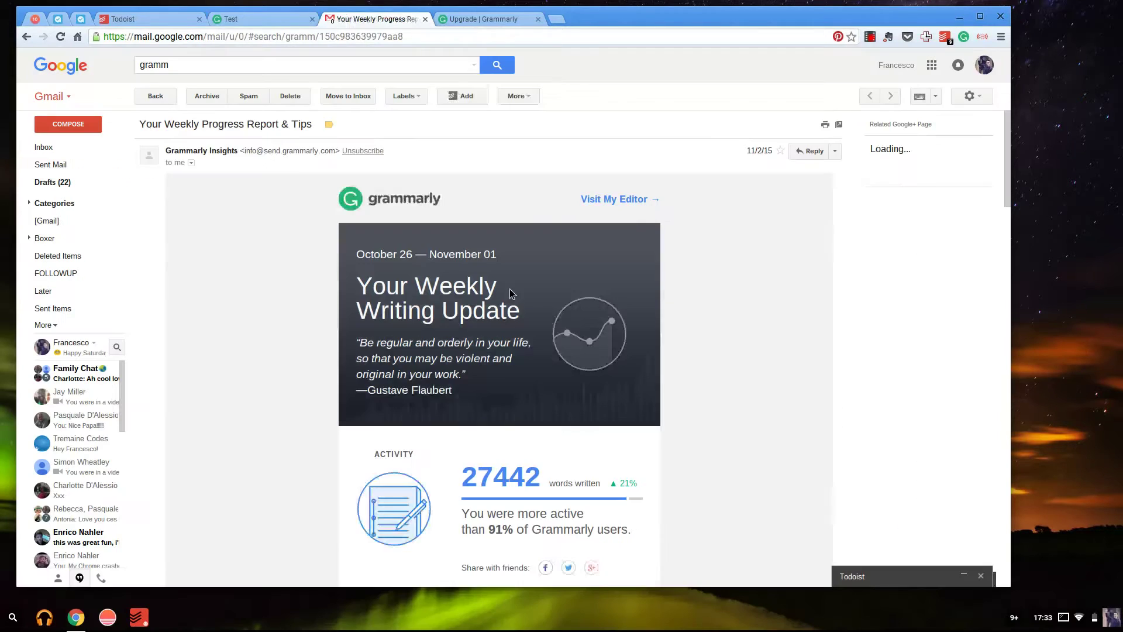
scroll(594, 282, down, 3)
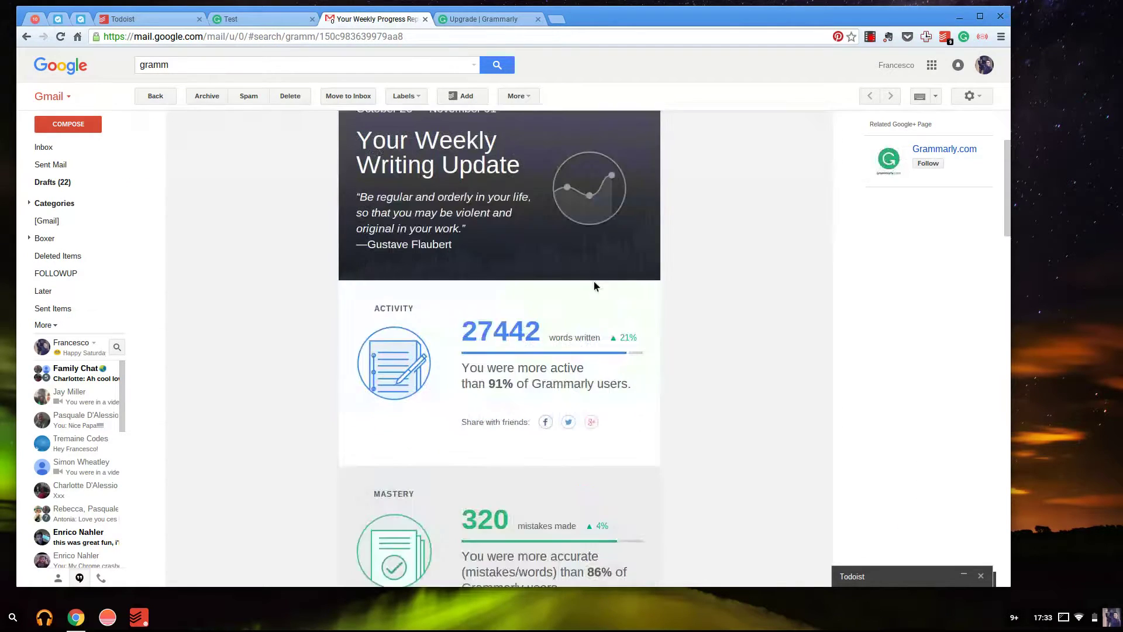
scroll(595, 282, up, 1)
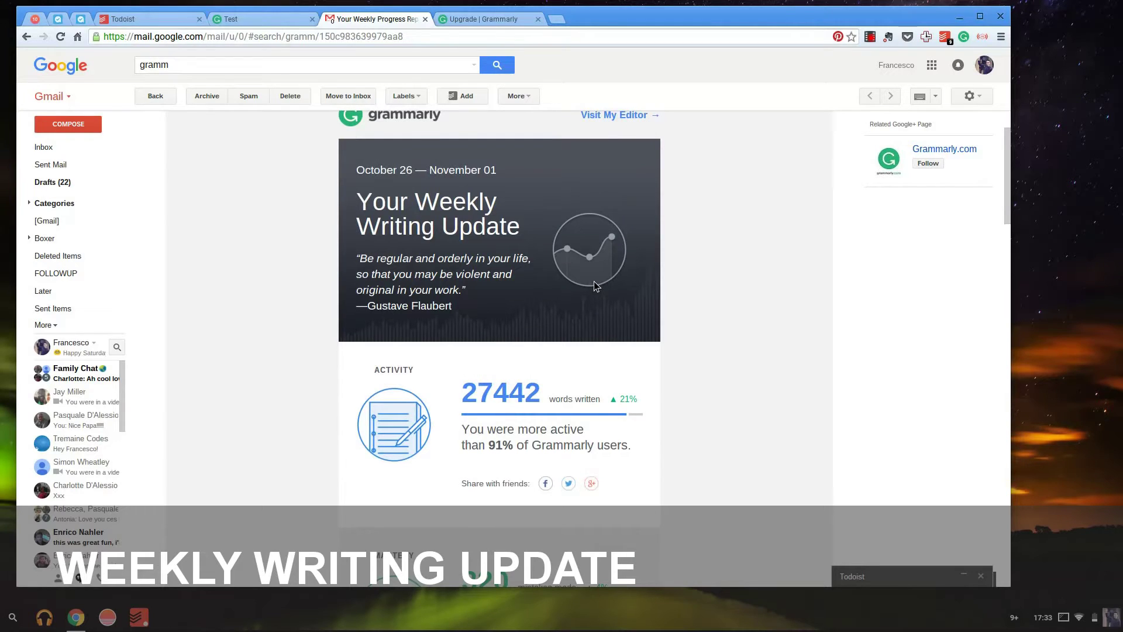
scroll(594, 281, down, 2)
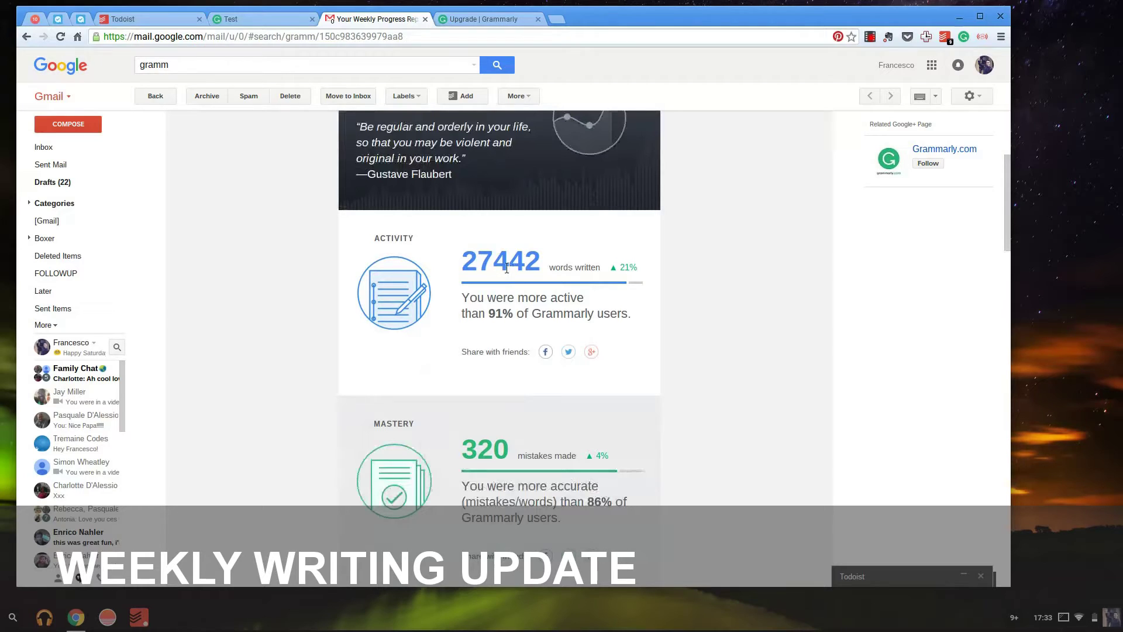
scroll(507, 268, down, 1)
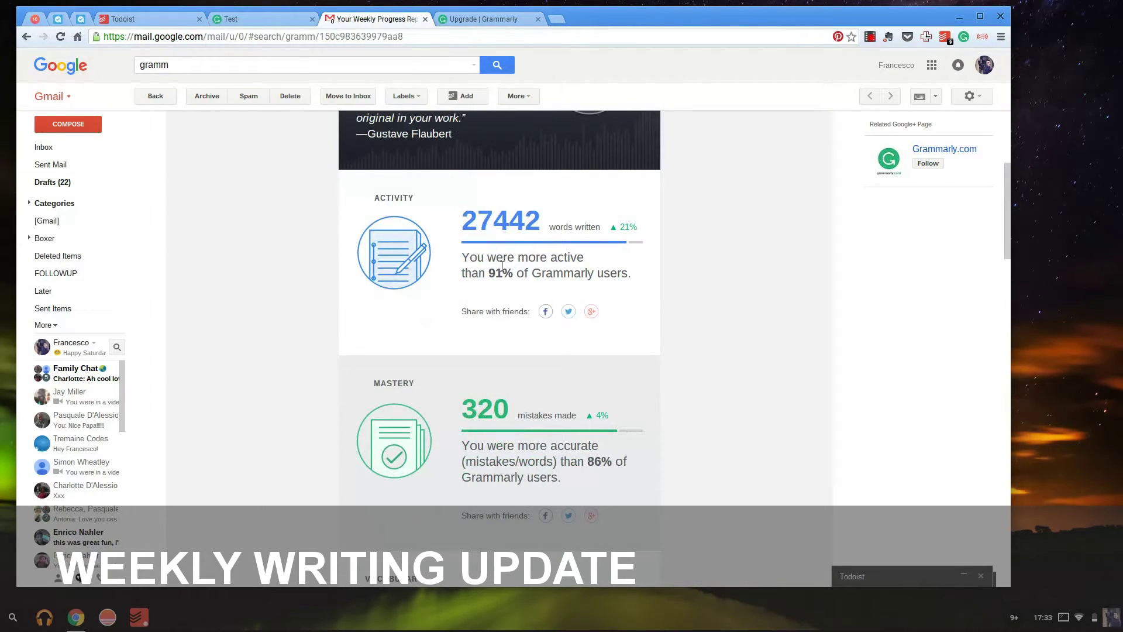
scroll(498, 265, down, 2)
scroll(472, 224, down, 3)
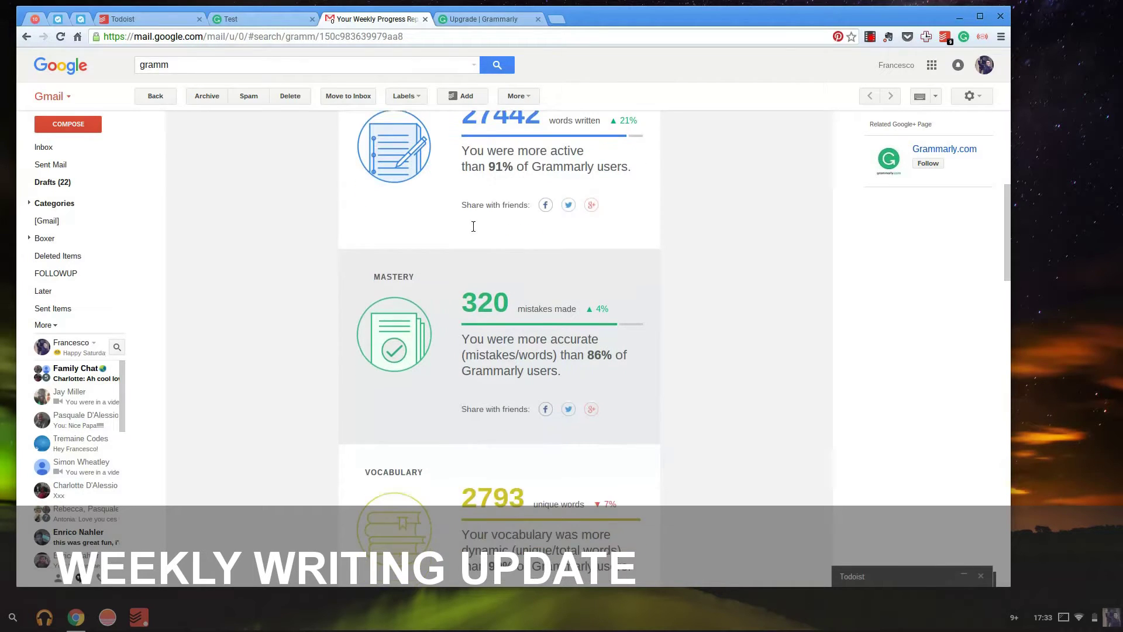
scroll(585, 222, down, 1)
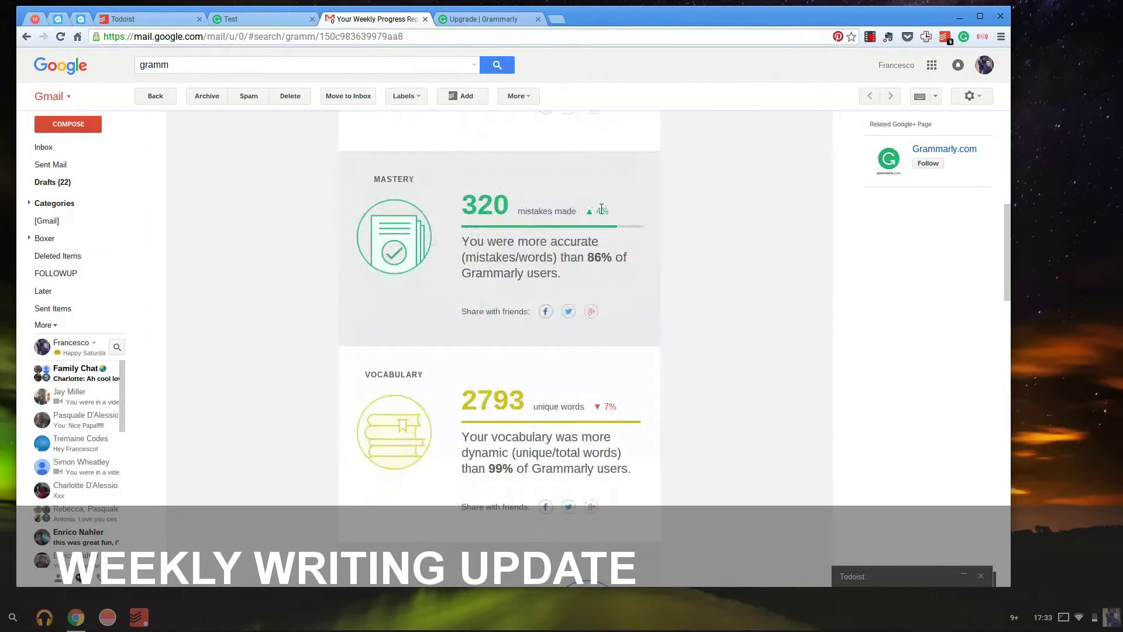
scroll(501, 223, down, 2)
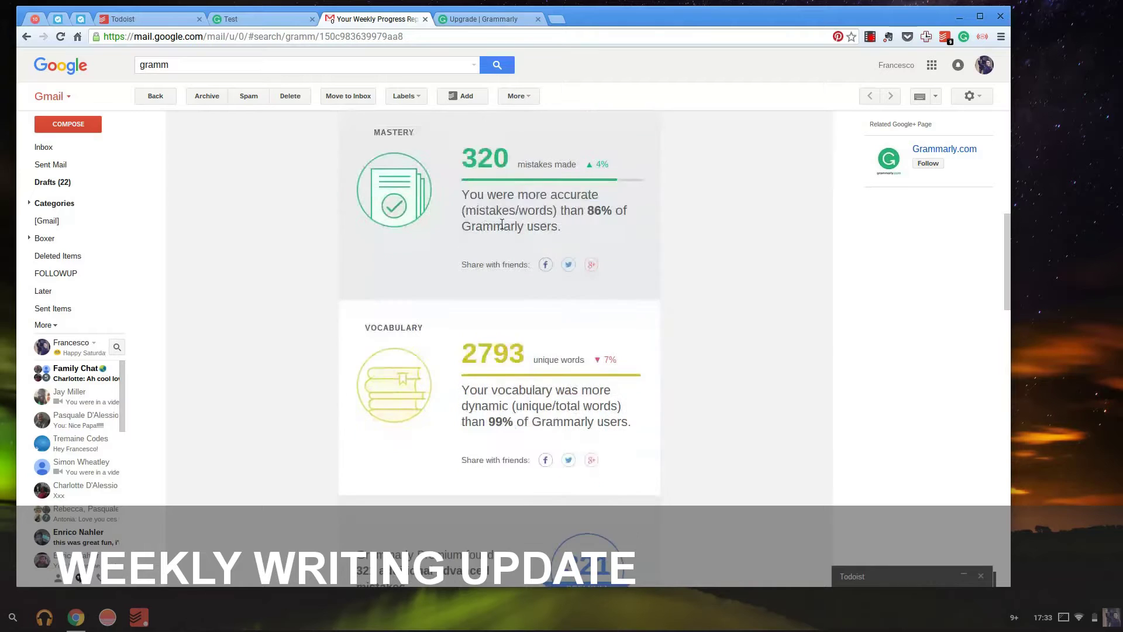
scroll(579, 181, down, 3)
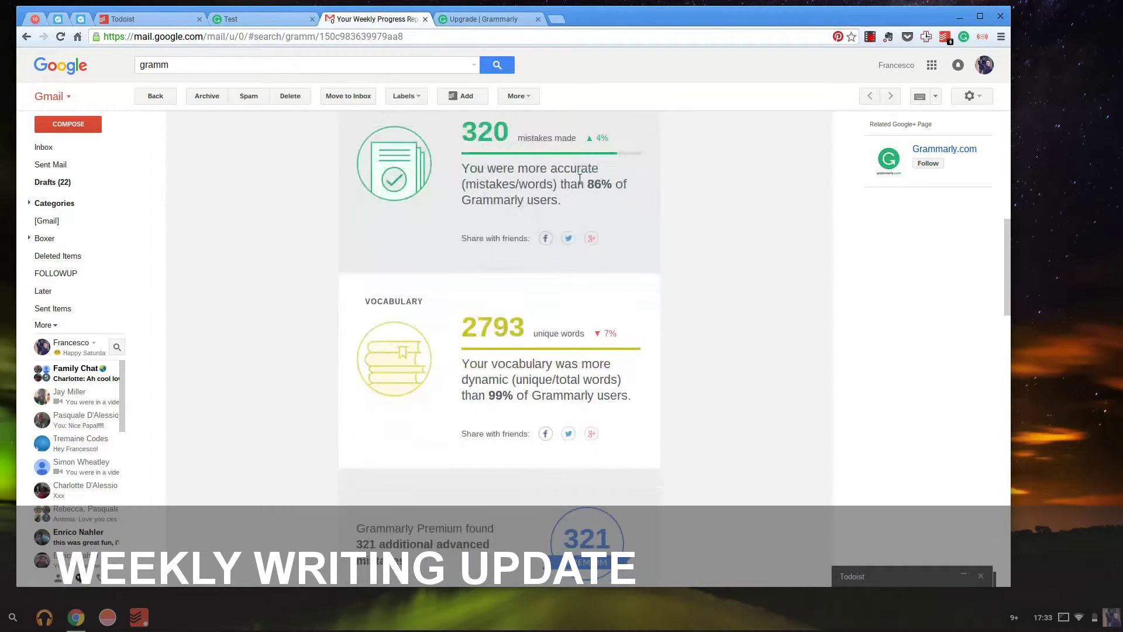
scroll(579, 183, down, 8)
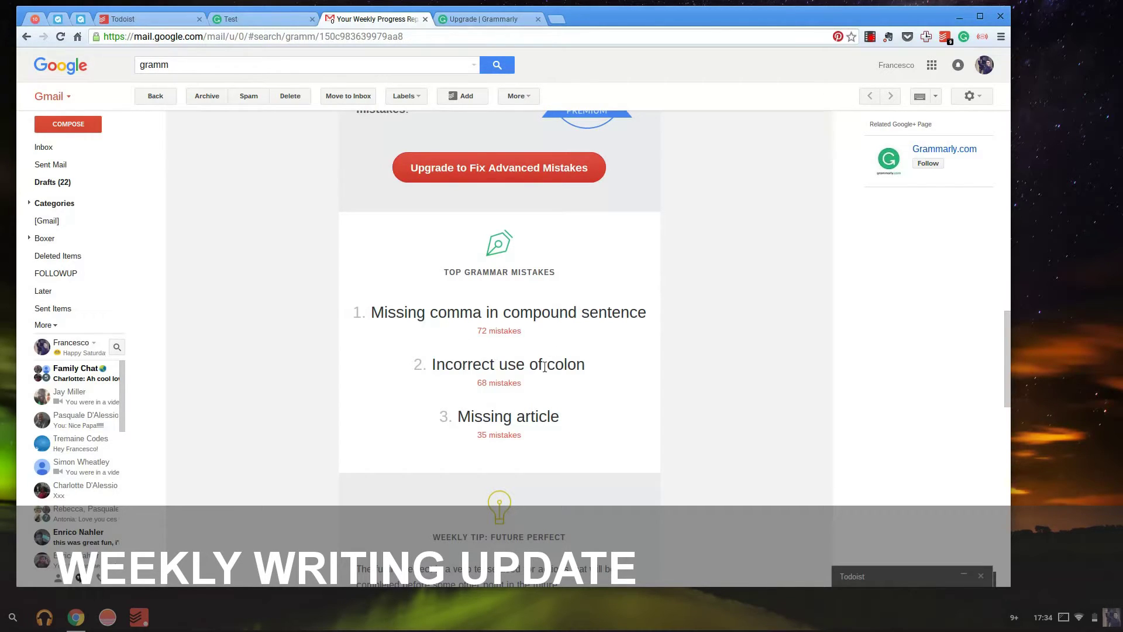
scroll(472, 406, up, 5)
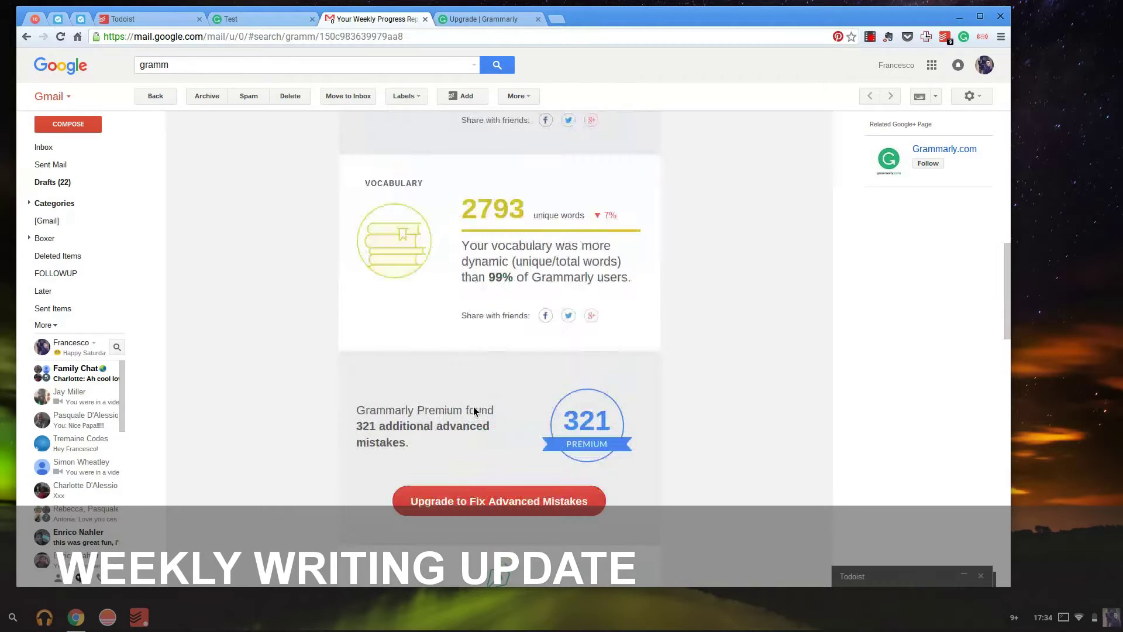
scroll(474, 411, up, 8)
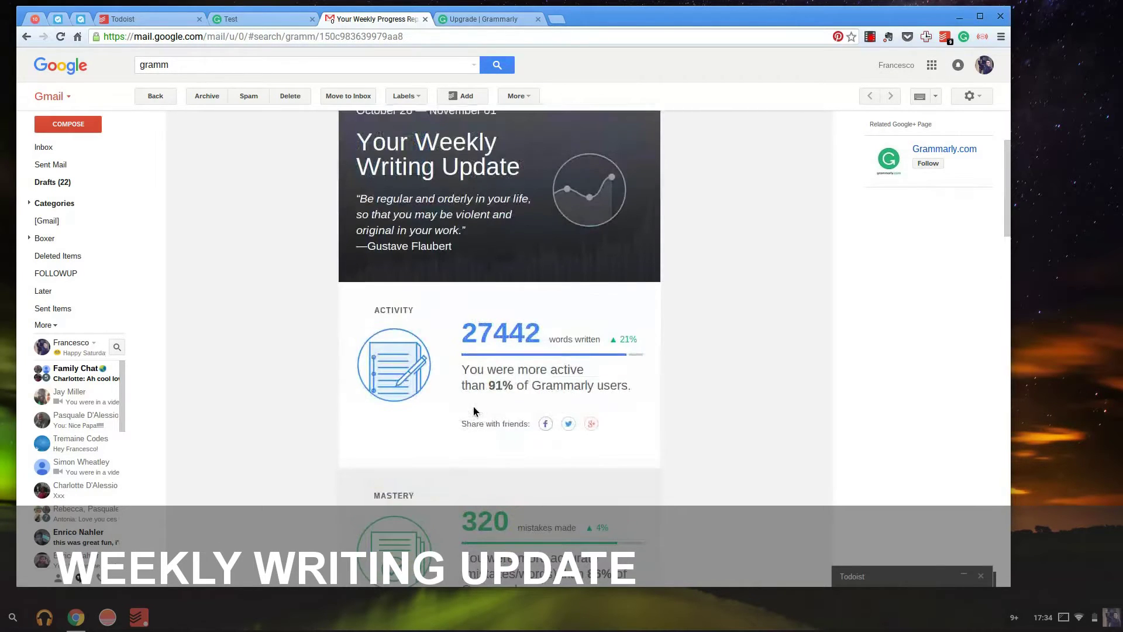
scroll(474, 411, up, 2)
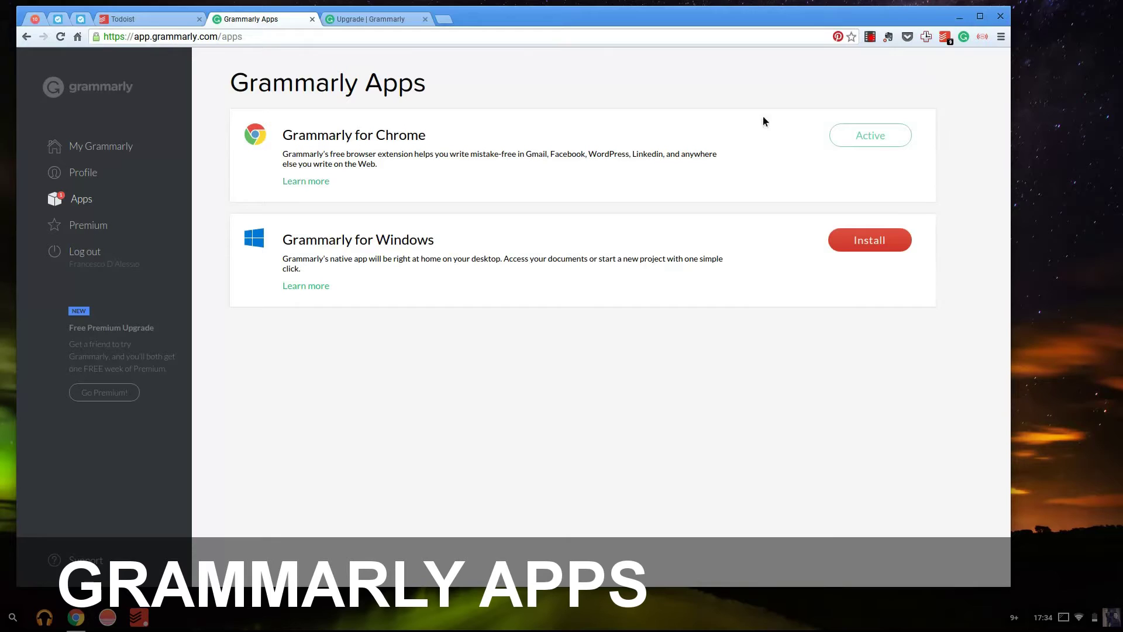
- Check the Chrome extension popup's settings and fix count, then go to the Premium page
mouse_move(855, 139)
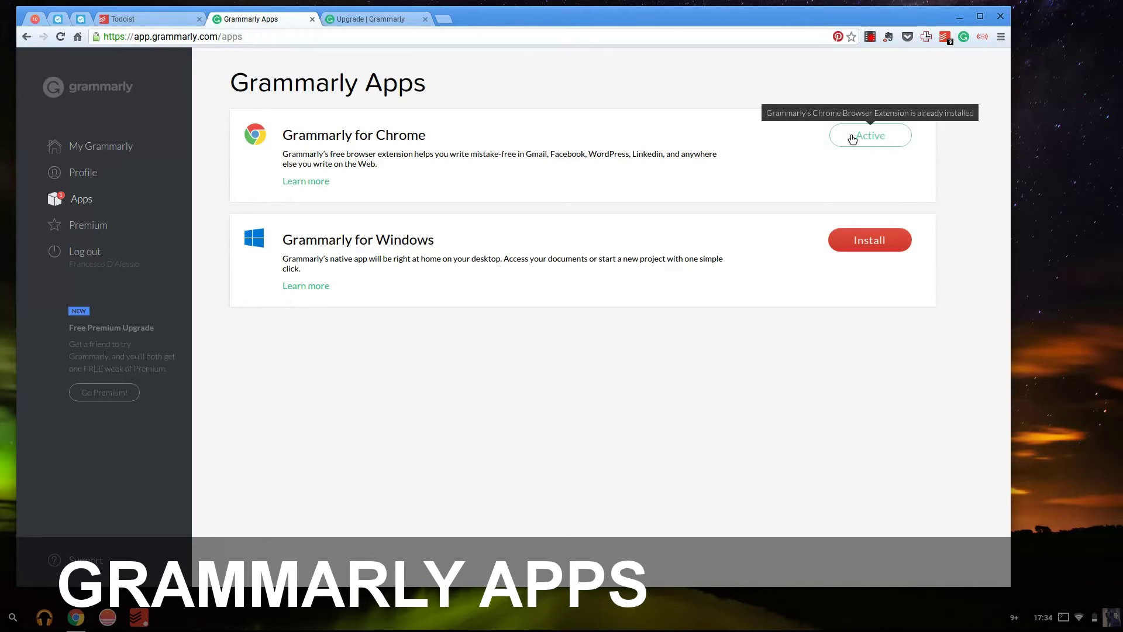
click(964, 37)
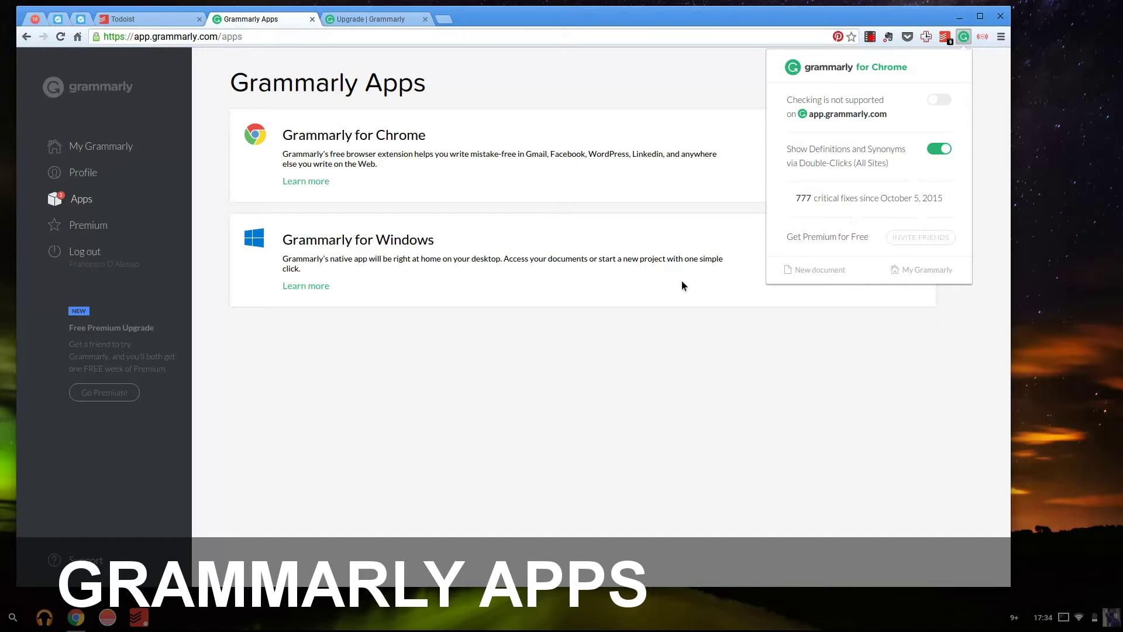
click(694, 114)
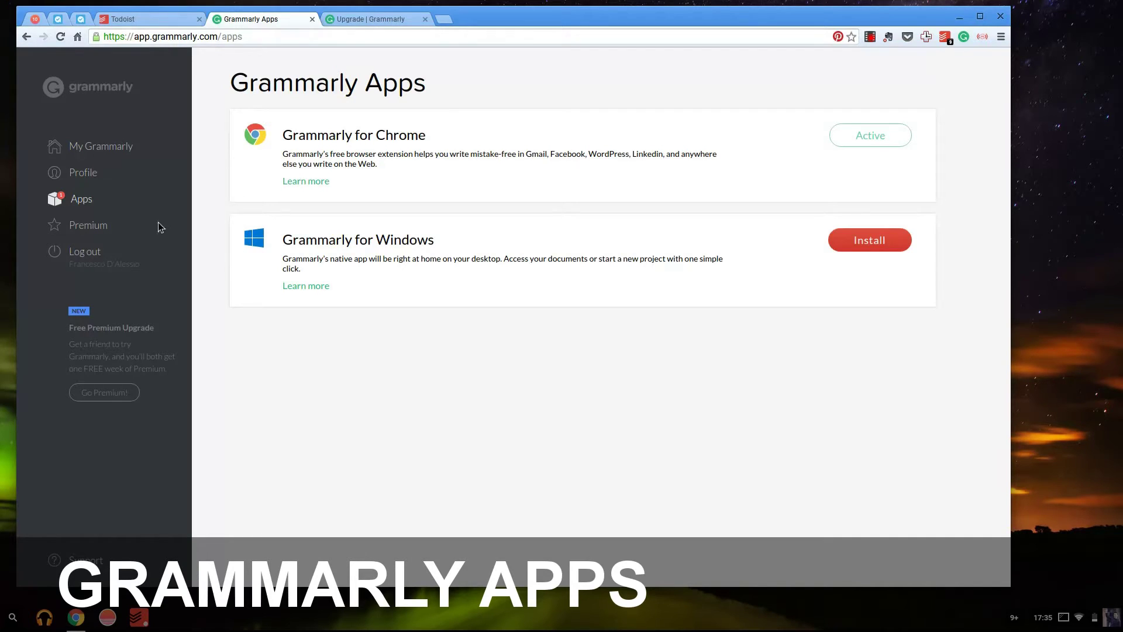
click(86, 227)
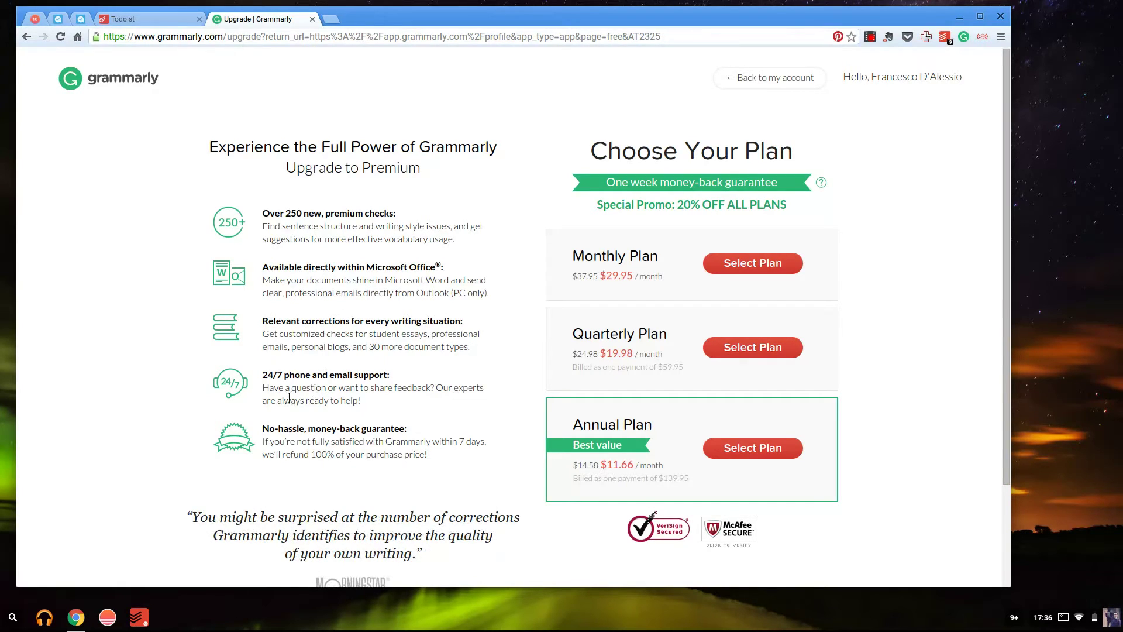
- Scroll over the Monthly ($29.95), Quarterly ($19.98) and Annual ($11.66/month) plan prices
scroll(317, 445, down, 3)
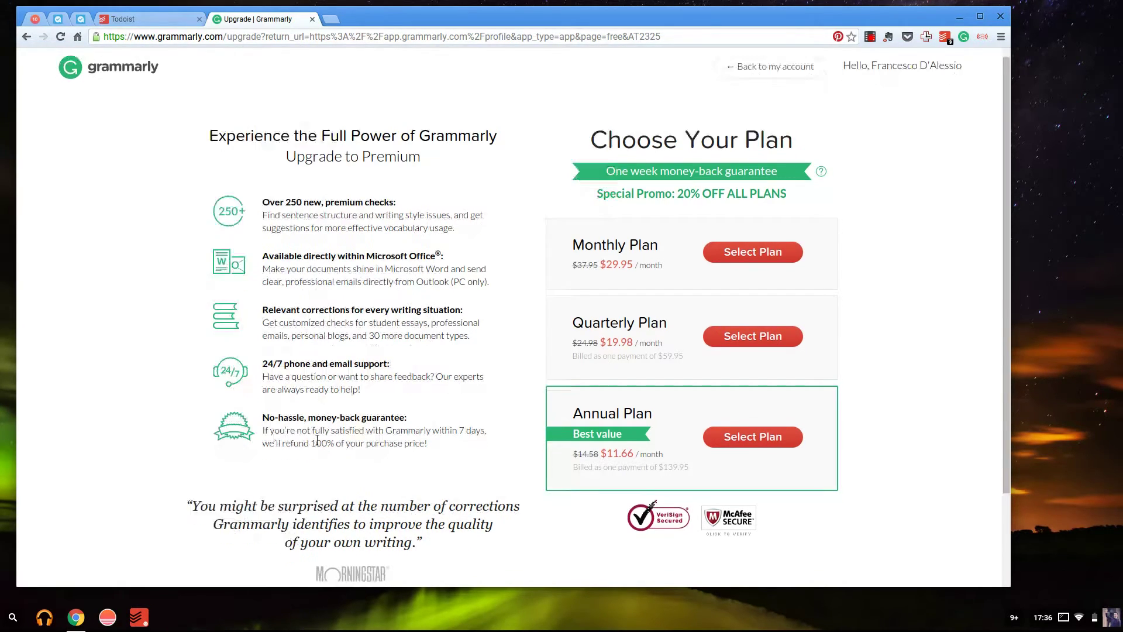
scroll(506, 451, up, 2)
scroll(505, 451, down, 2)
scroll(494, 438, up, 3)
scroll(495, 438, down, 3)
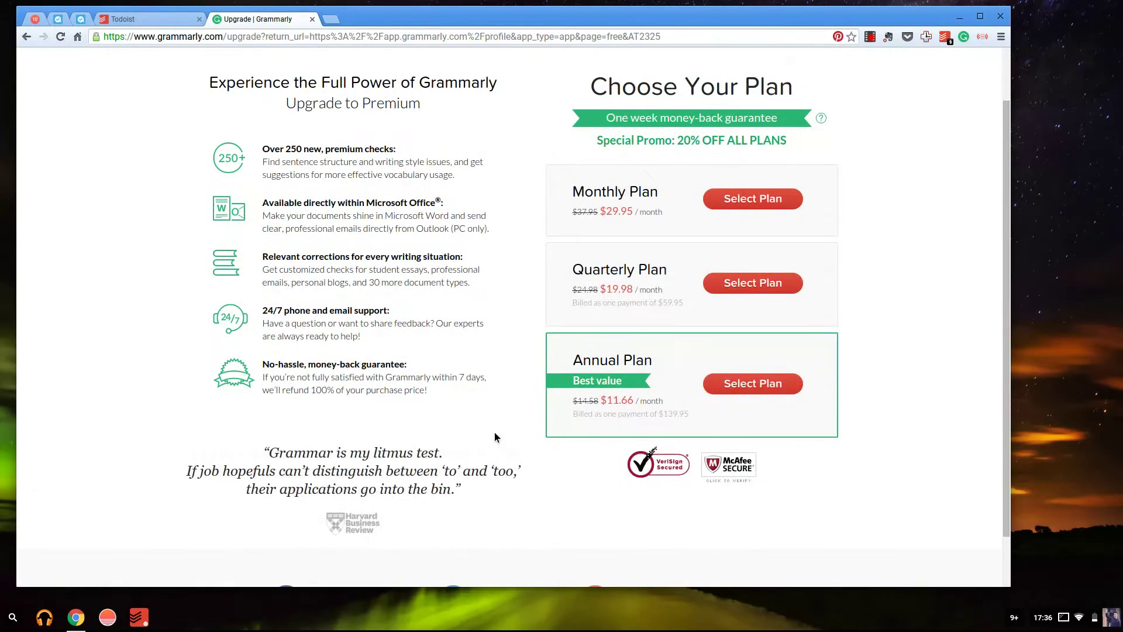
scroll(494, 437, up, 3)
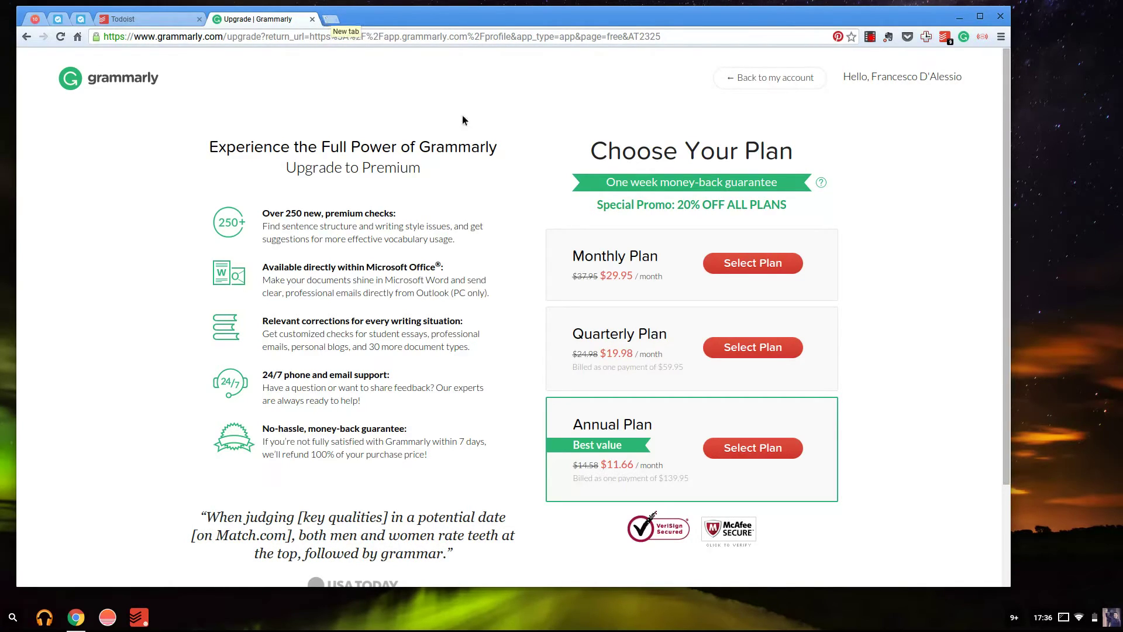
scroll(715, 223, down, 1)
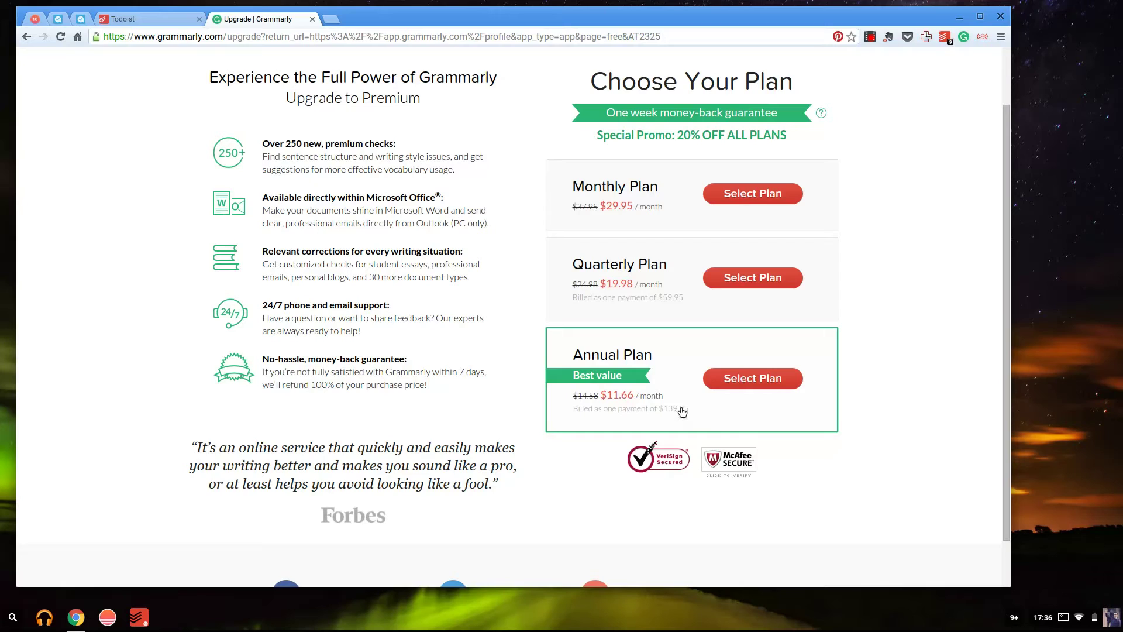
scroll(656, 409, up, 1)
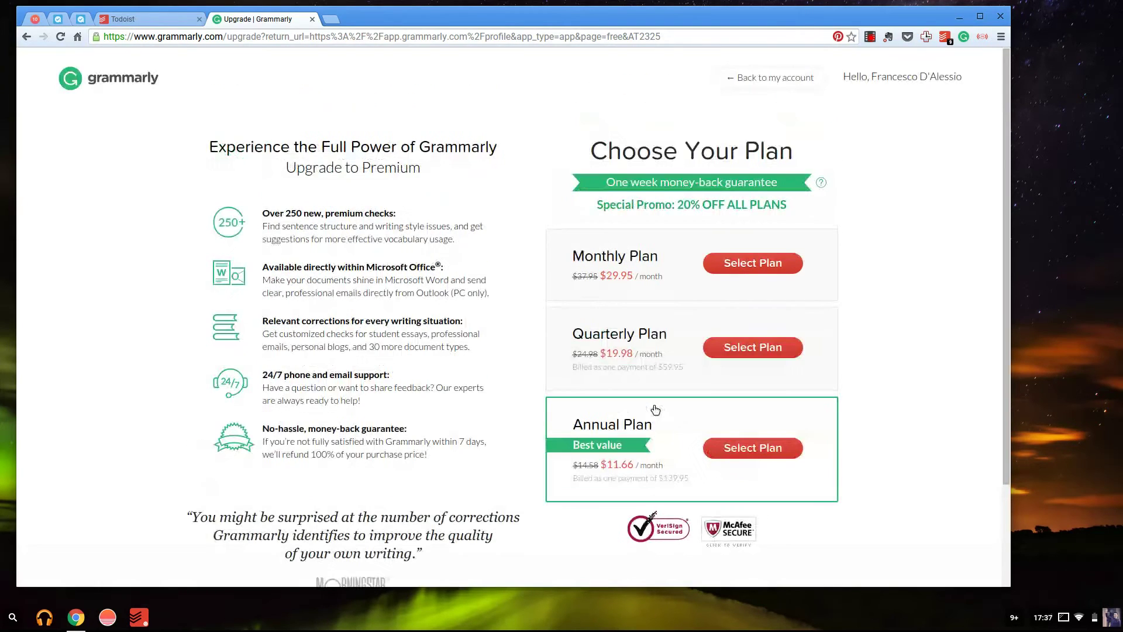